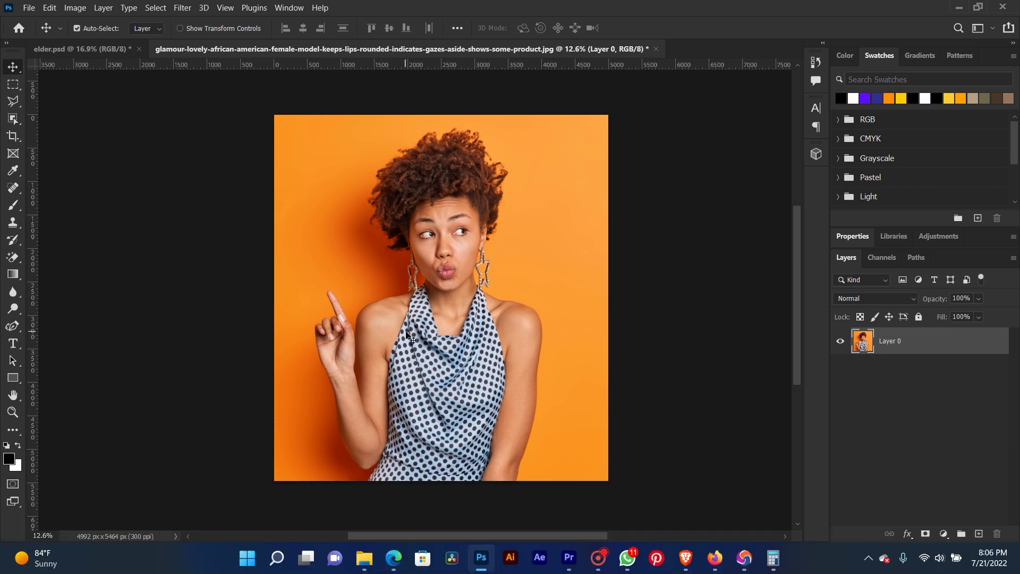
# Duplicate the portrait layer twice with Ctrl+J.
pyautogui.press('ctrl')
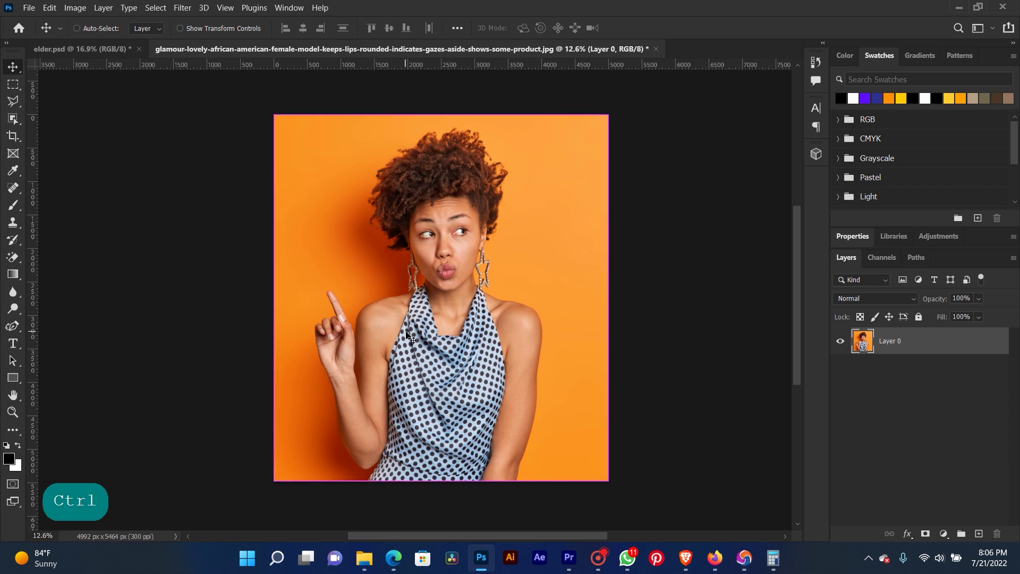
pyautogui.hotkey('ctrl', 'j')
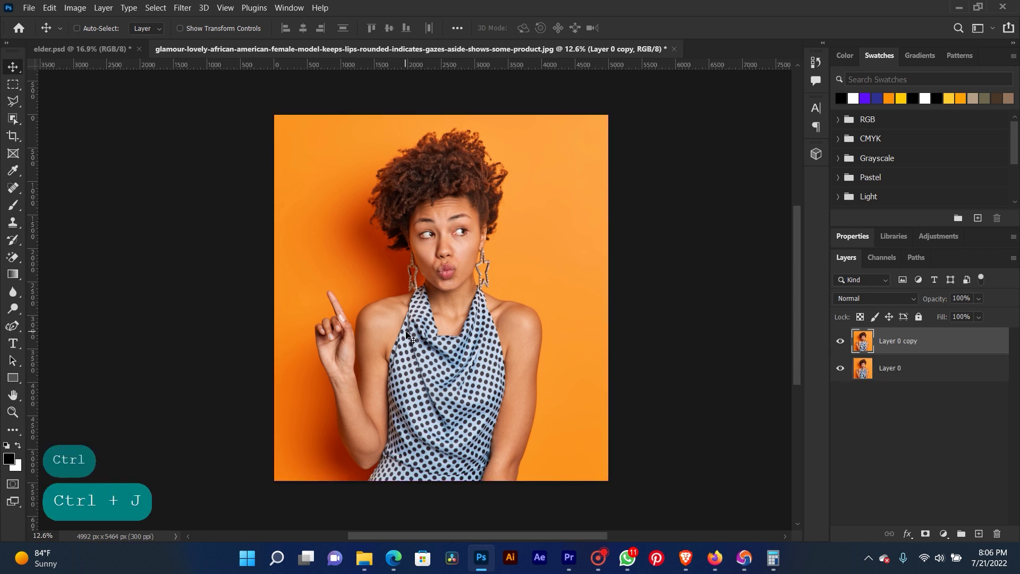
pyautogui.hotkey('ctrl', 'j')
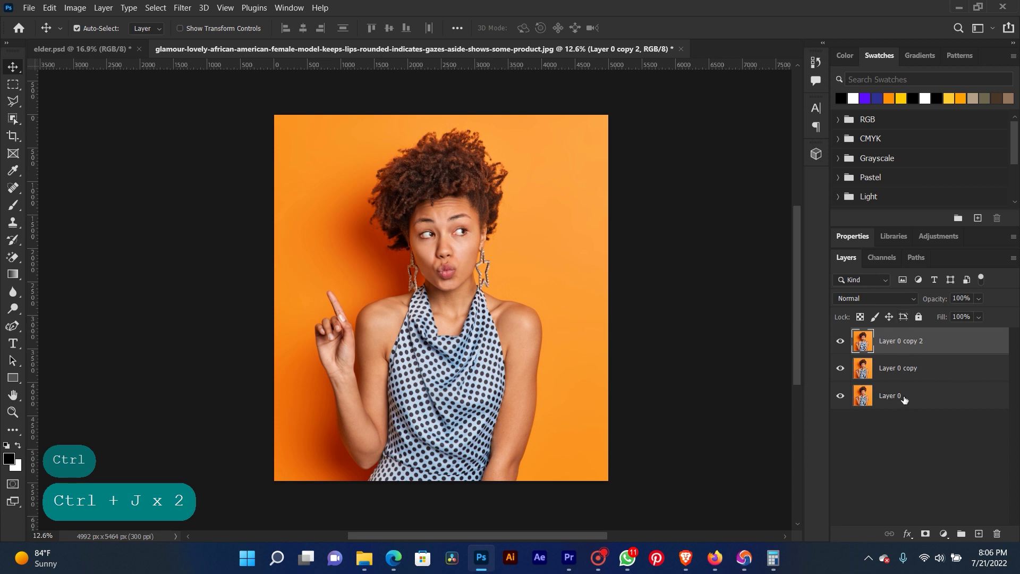
# Apply a 98.5-pixel Gaussian Blur to Layer 0 copy and check the result.
pyautogui.click(901, 372)
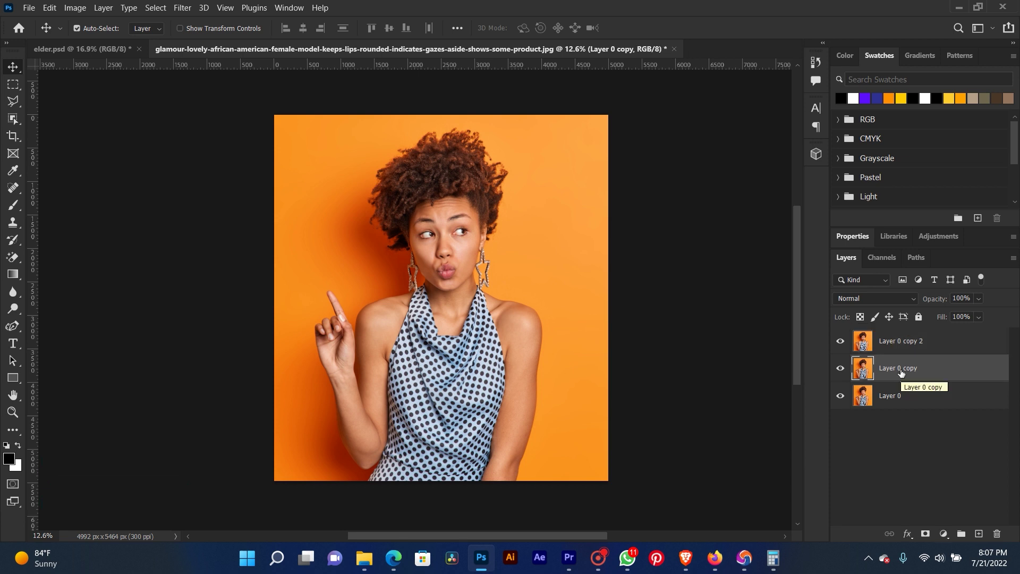
pyautogui.click(180, 11)
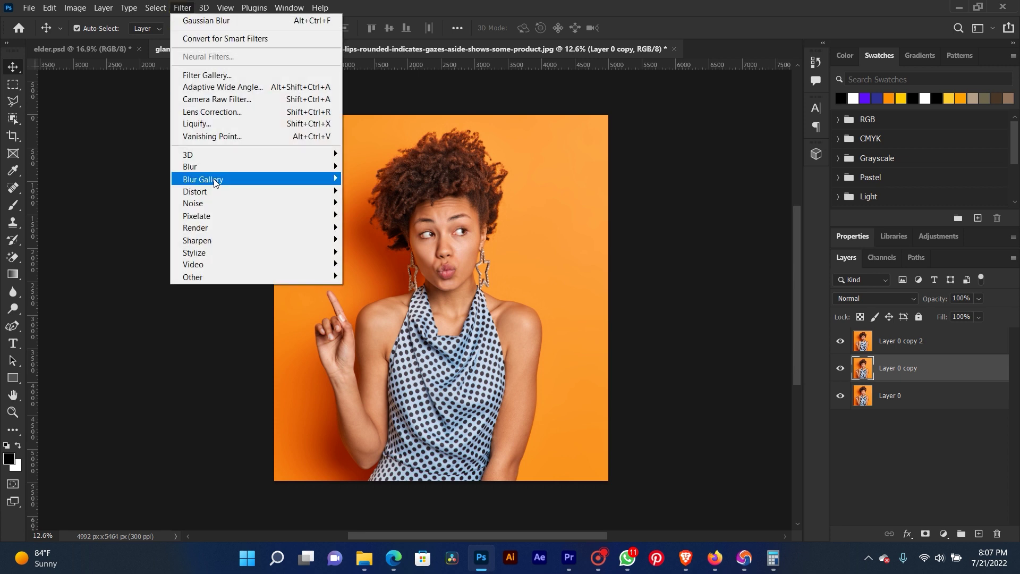
pyautogui.moveTo(214, 166)
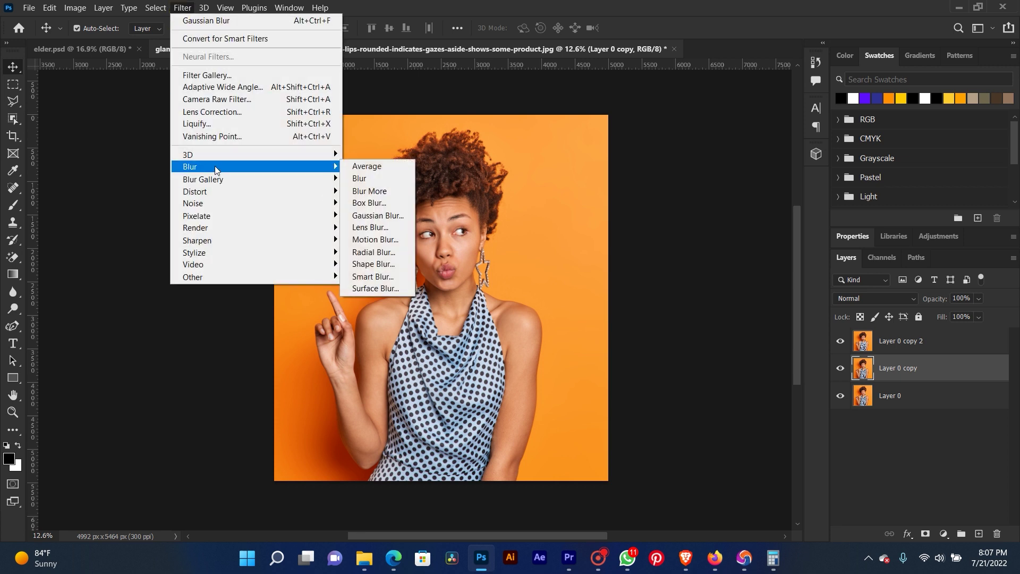
pyautogui.click(387, 215)
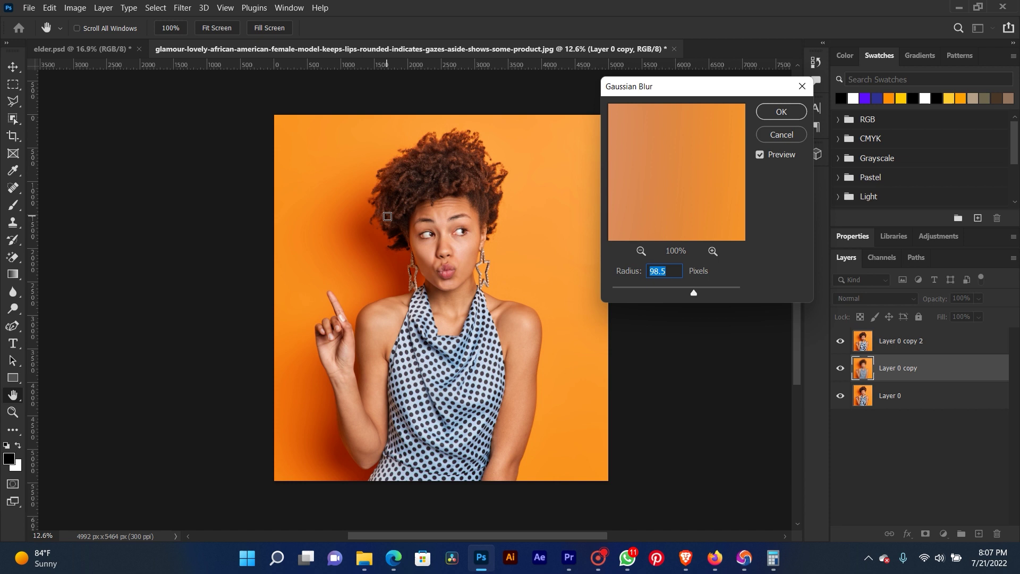
pyautogui.click(762, 110)
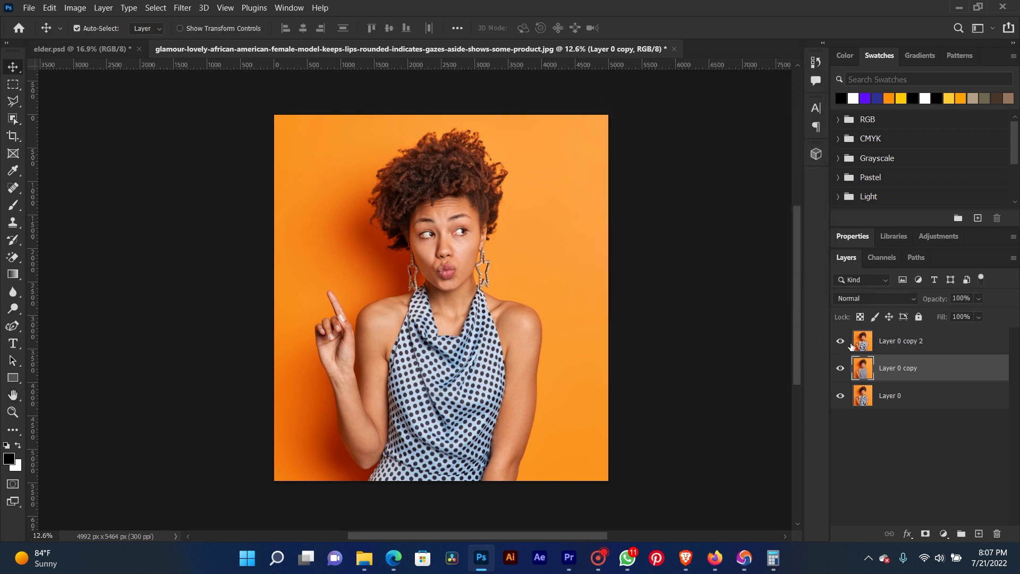
pyautogui.click(840, 342)
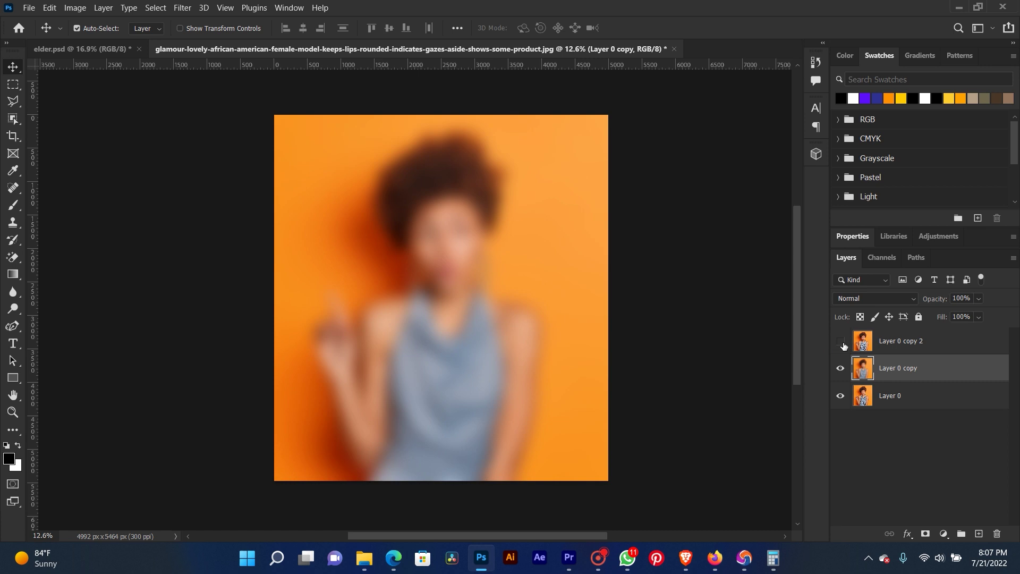
pyautogui.click(841, 342)
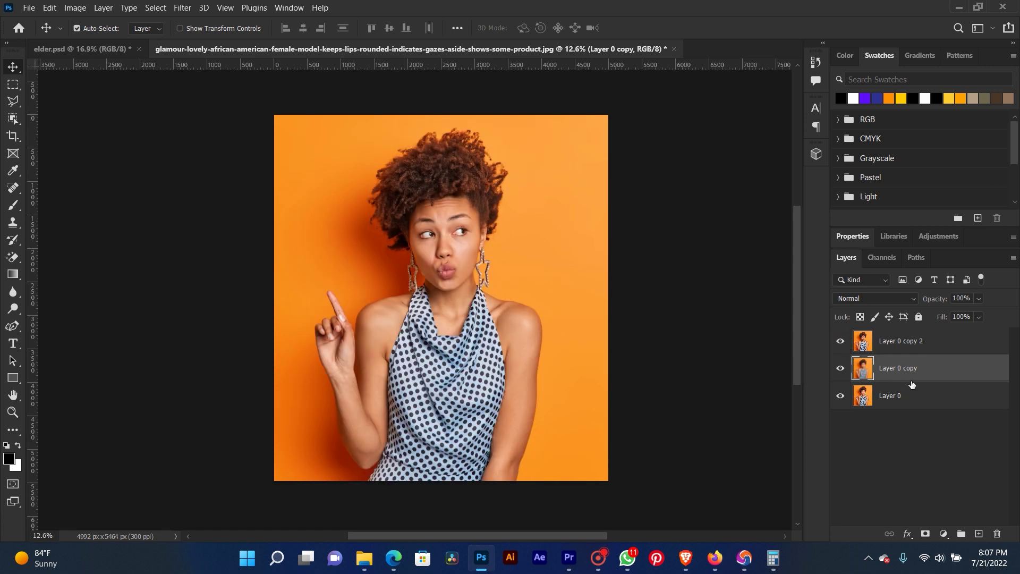
# Select the woman on Layer 0 copy 2 and copy her onto a new Layer 1.
pyautogui.click(156, 8)
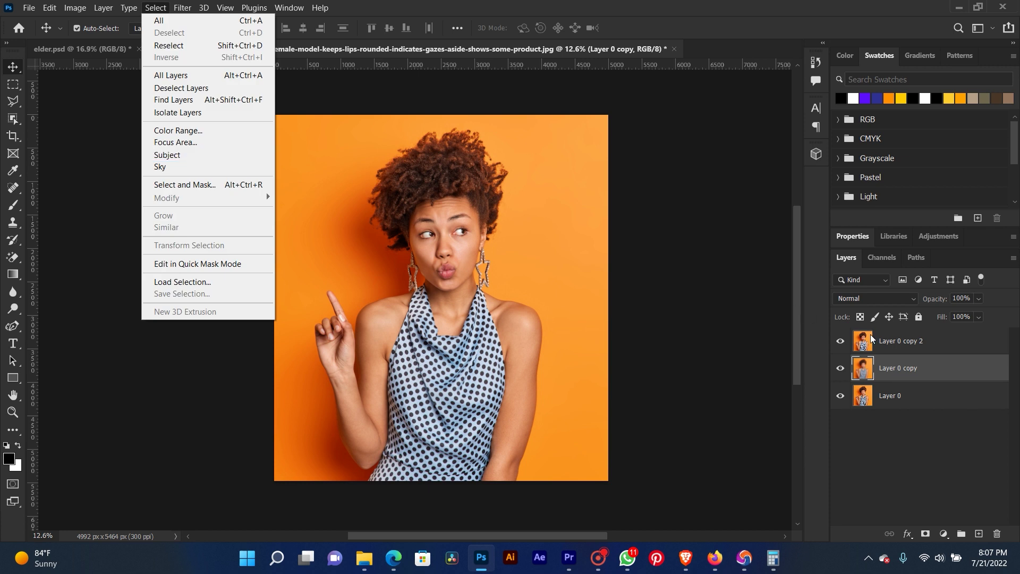
pyautogui.click(889, 342)
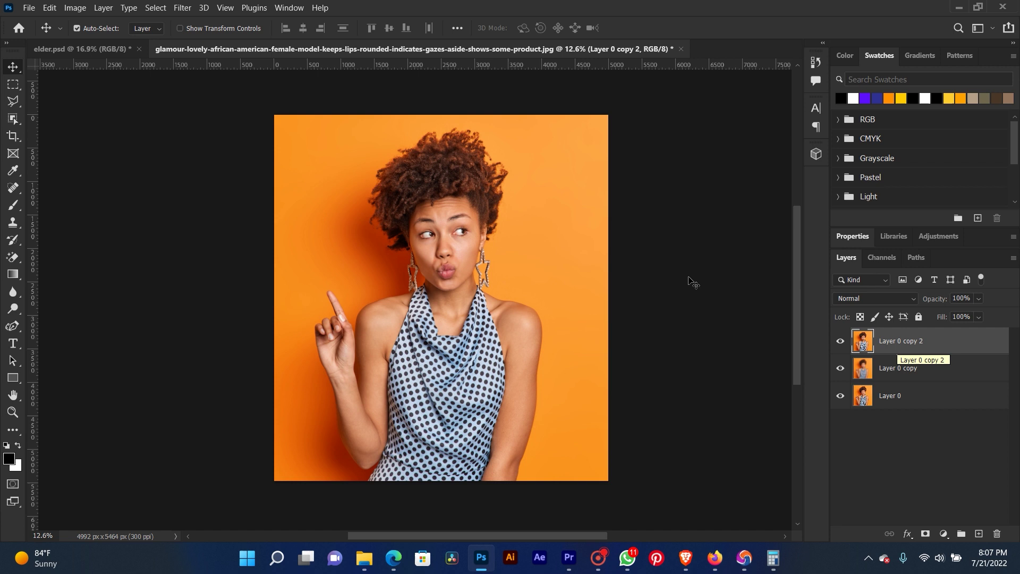
pyautogui.click(156, 8)
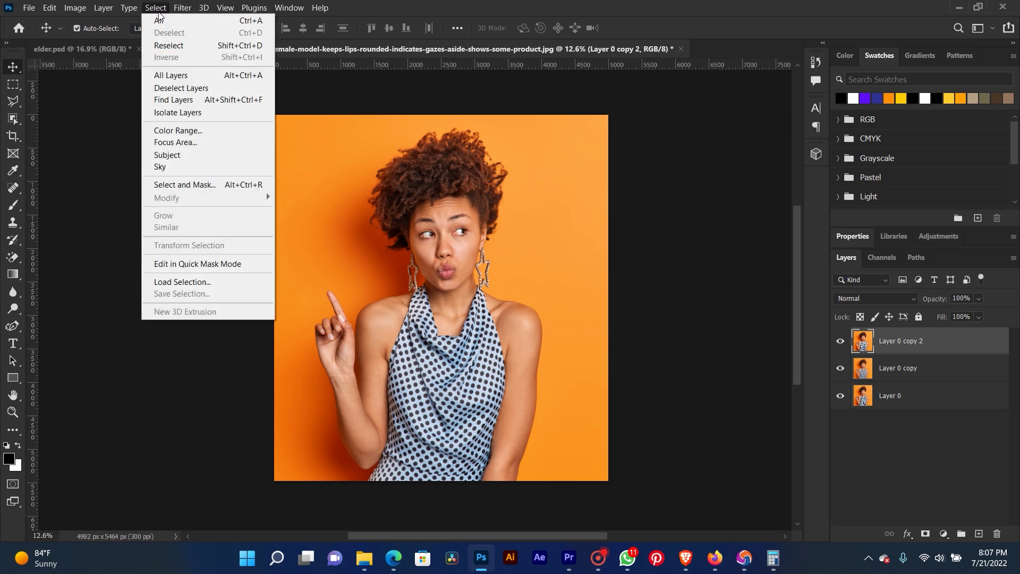
pyautogui.click(172, 155)
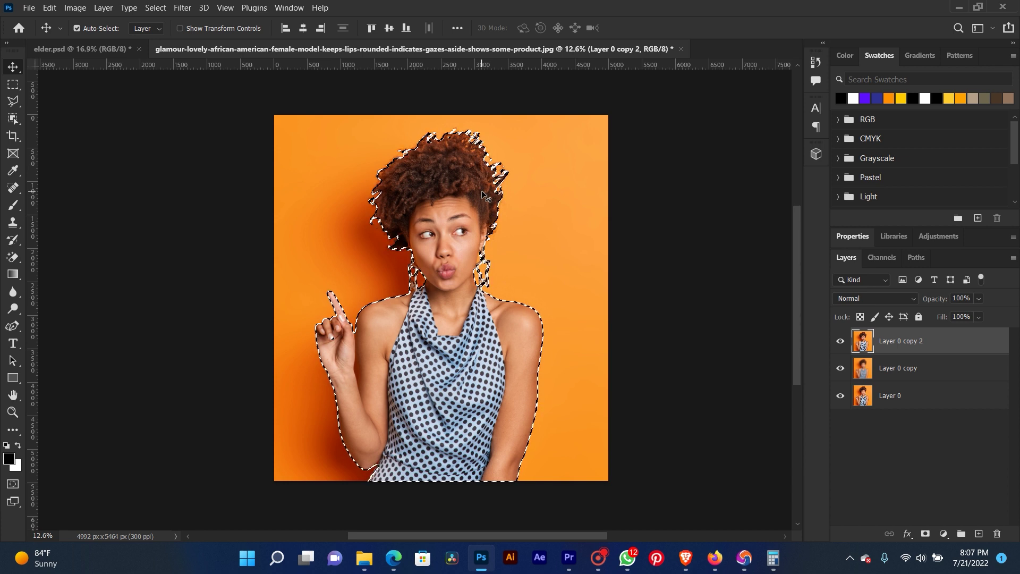
pyautogui.hotkey('ctrl', 'j')
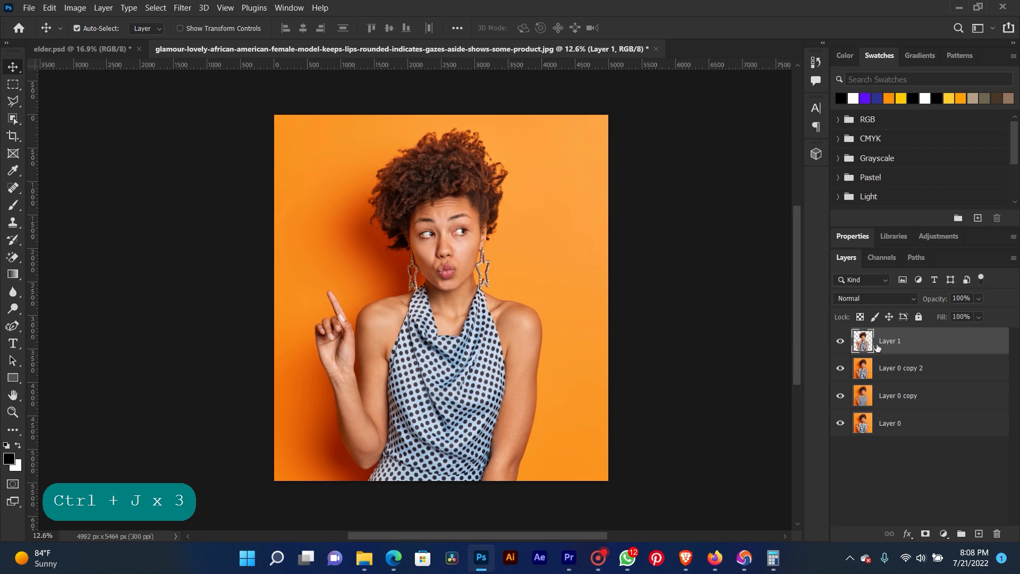
# Hide the three Layer 0 layers to view the cut-out alone, then show them again.
pyautogui.click(840, 368)
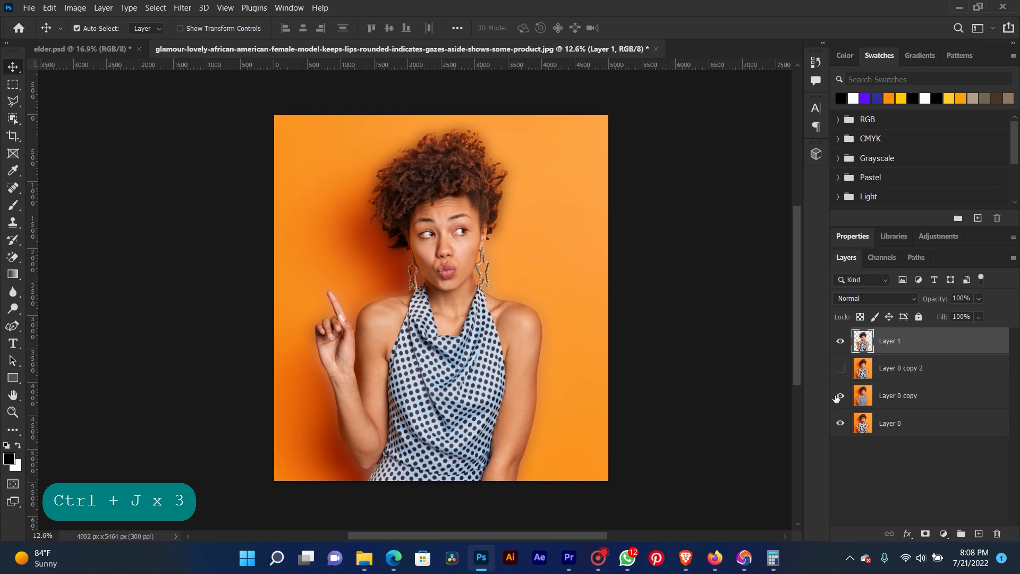
pyautogui.click(840, 395)
pyautogui.click(839, 423)
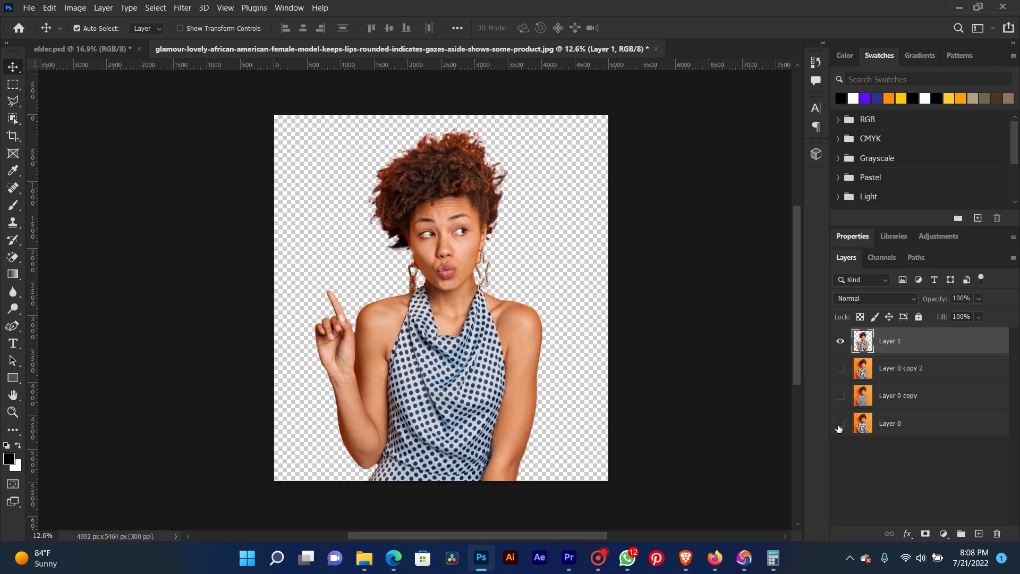
pyautogui.click(840, 424)
pyautogui.click(840, 395)
pyautogui.click(841, 369)
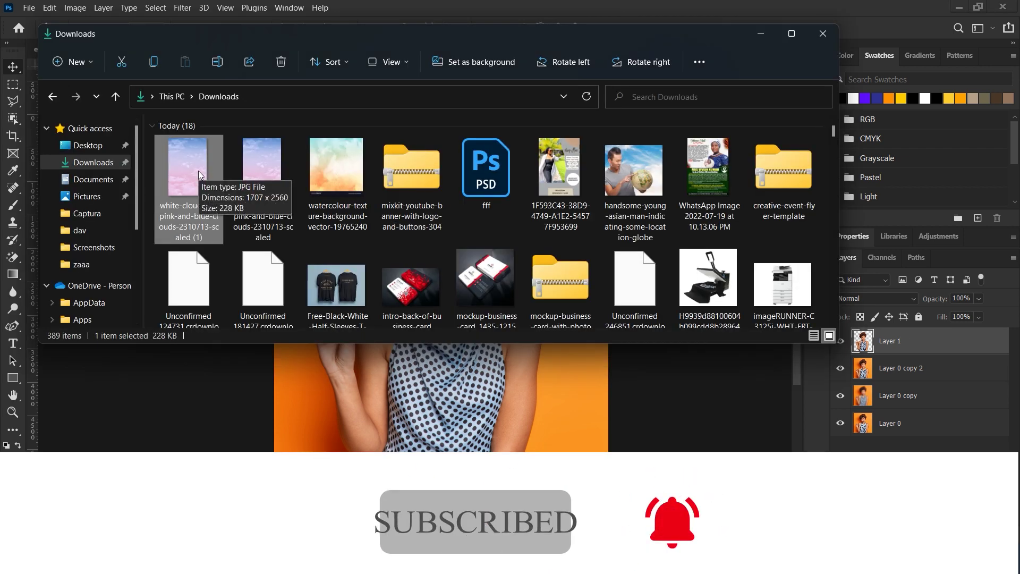
# Place the pink clouds image and scale it across the upper canvas.
pyautogui.moveTo(199, 171); pyautogui.dragTo(554, 436)
pyautogui.moveTo(487, 319); pyautogui.dragTo(438, 230)
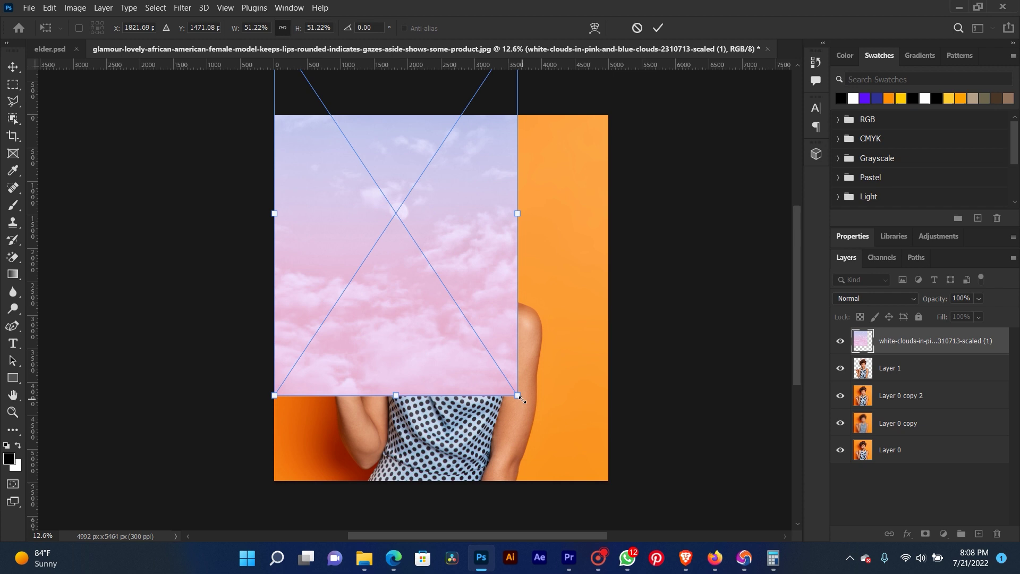
pyautogui.moveTo(518, 397); pyautogui.dragTo(659, 515)
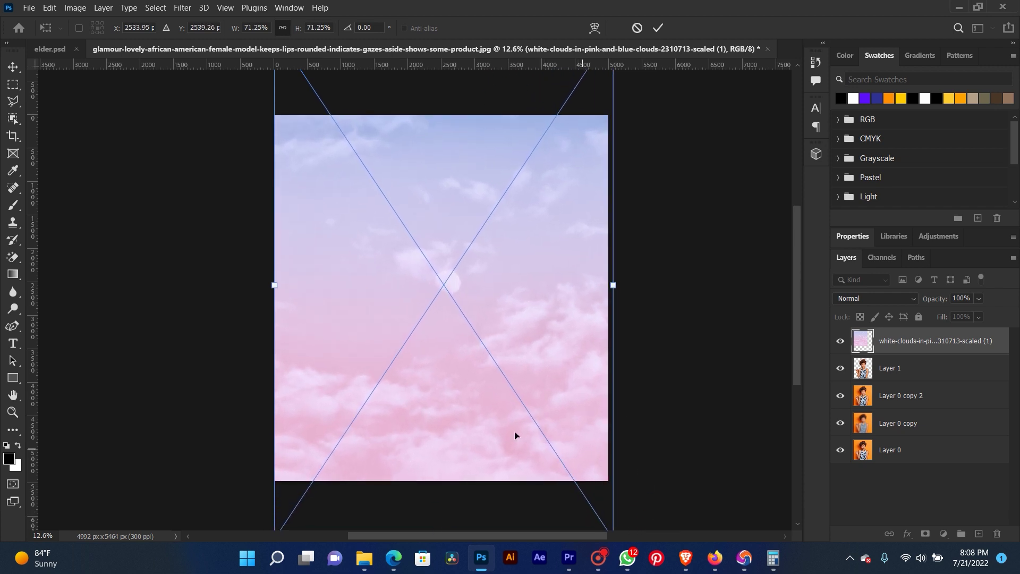
pyautogui.moveTo(478, 425); pyautogui.dragTo(476, 296)
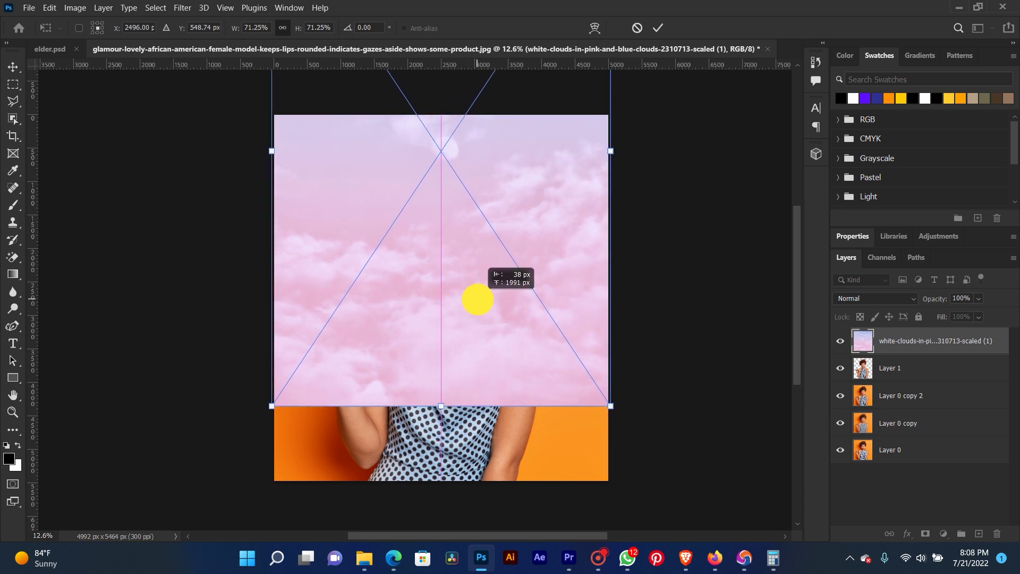
pyautogui.moveTo(485, 239); pyautogui.dragTo(485, 250)
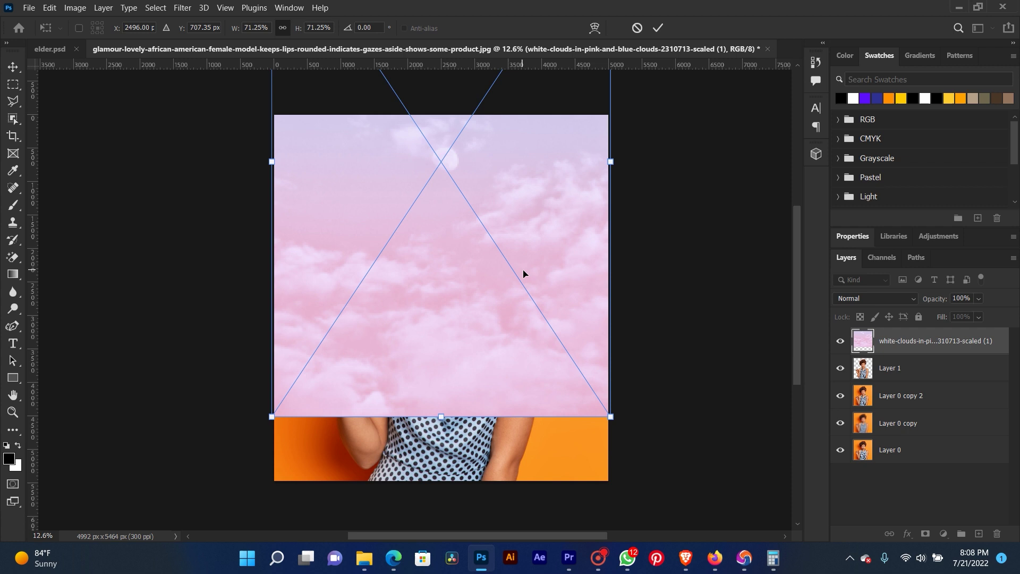
# Commit the clouds placement and move blurred Layer 0 copy above the clouds layer.
pyautogui.click(895, 425)
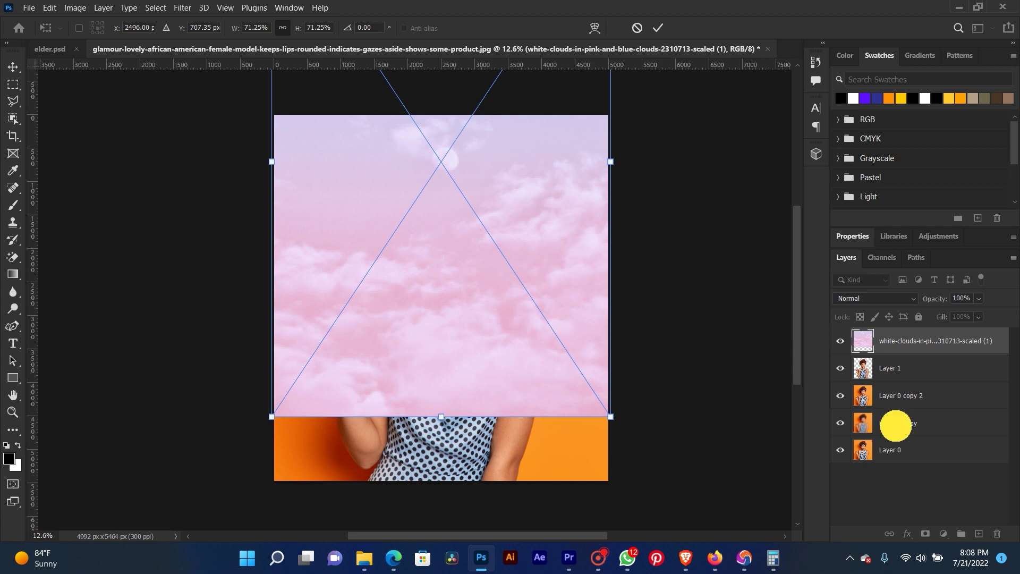
pyautogui.click(912, 427)
pyautogui.moveTo(908, 425); pyautogui.dragTo(918, 343)
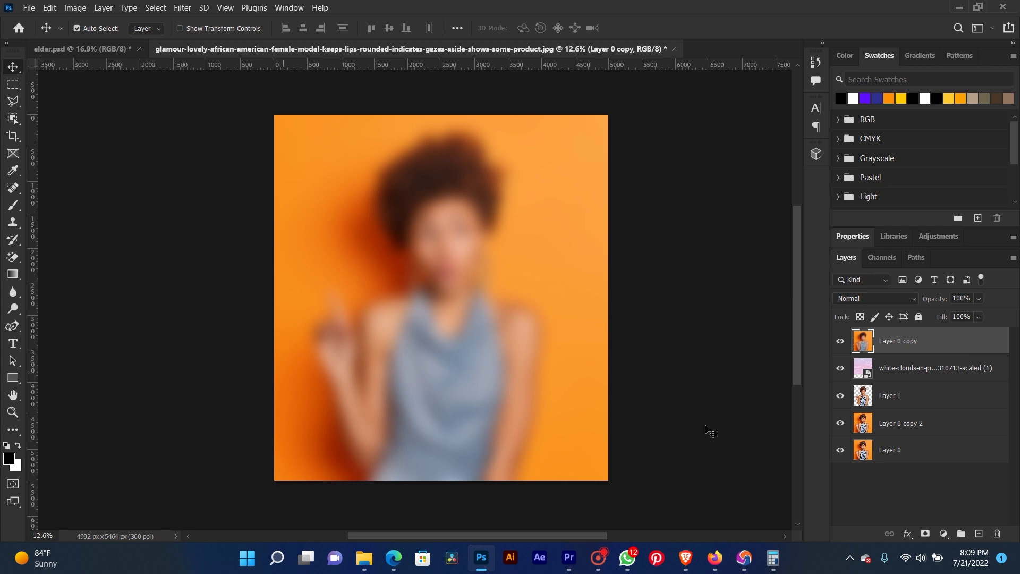
# Add a white layer mask to the blurred Layer 0 copy.
pyautogui.click(925, 534)
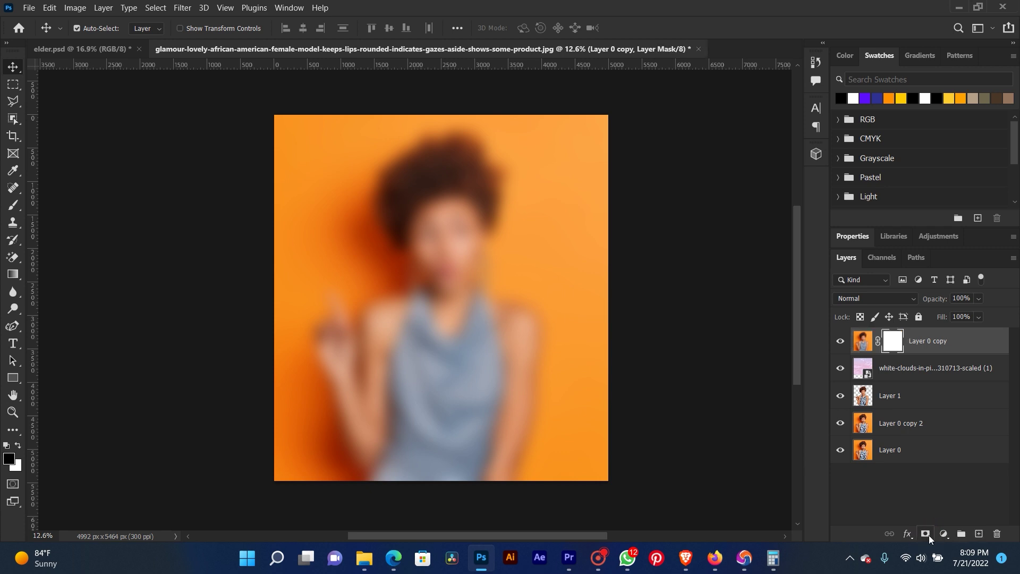
# Choose the Gradient tool with the black-to-white preset from the Basics group.
pyautogui.click(13, 274)
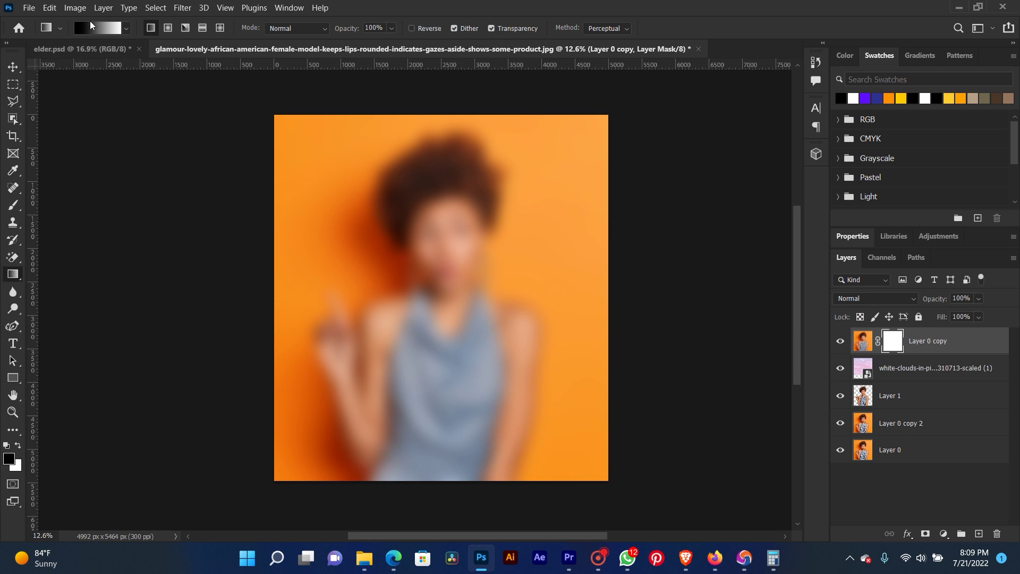
pyautogui.click(127, 28)
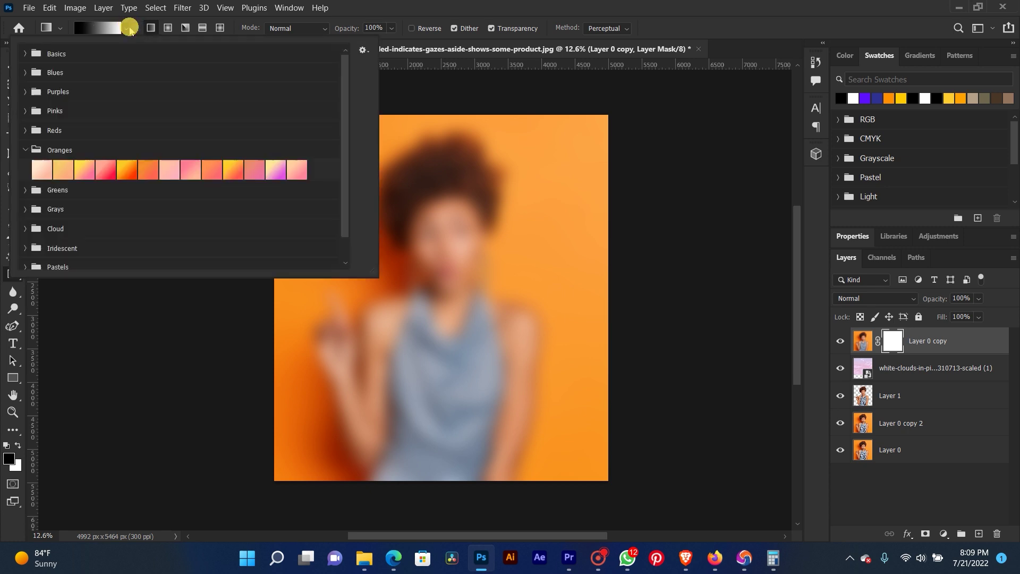
pyautogui.click(25, 150)
pyautogui.click(26, 54)
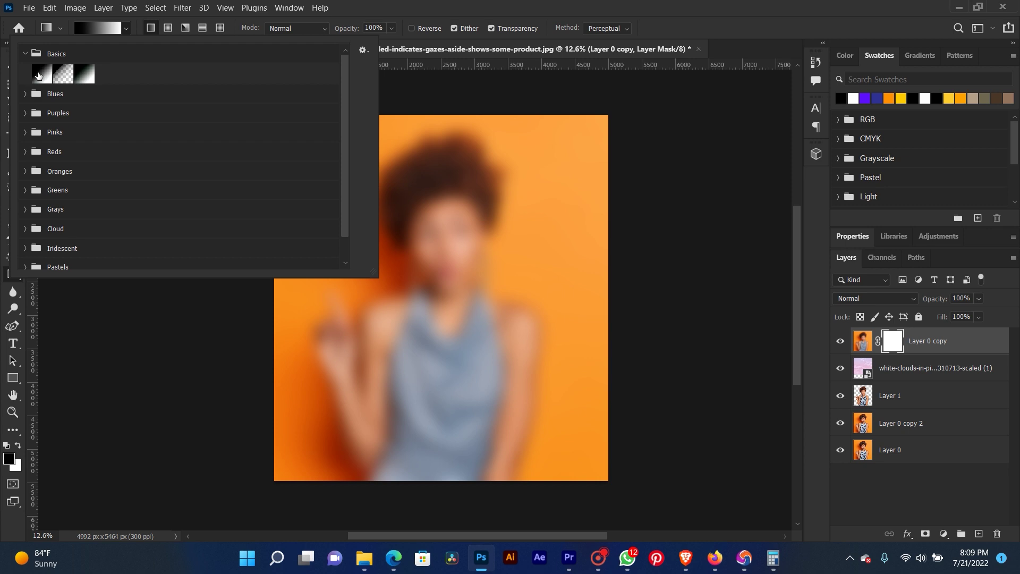
pyautogui.click(25, 54)
pyautogui.click(433, 53)
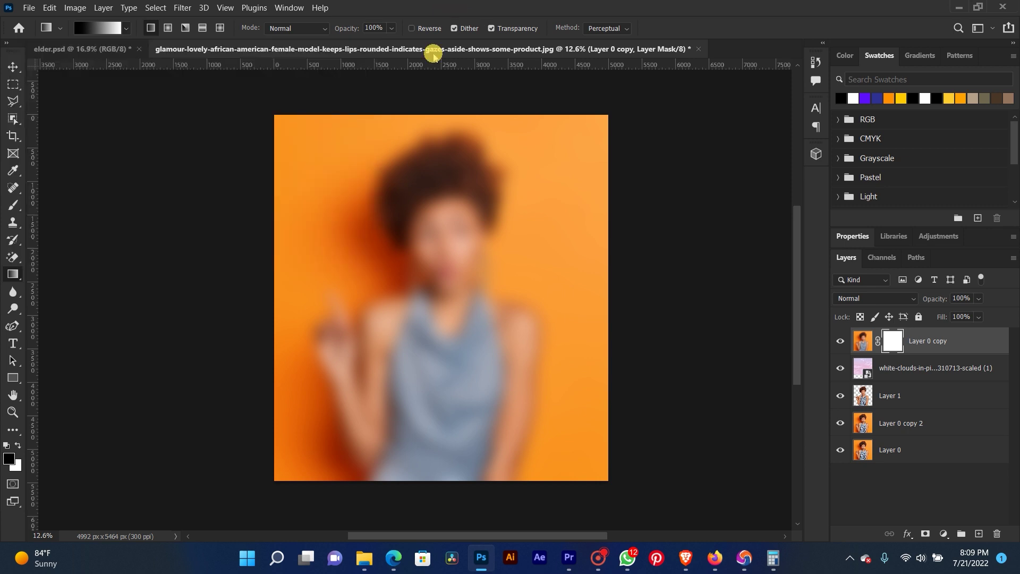
# Draw a top-to-bottom gradient on Layer 0 copy's mask so clouds fade into orange.
pyautogui.click(434, 81)
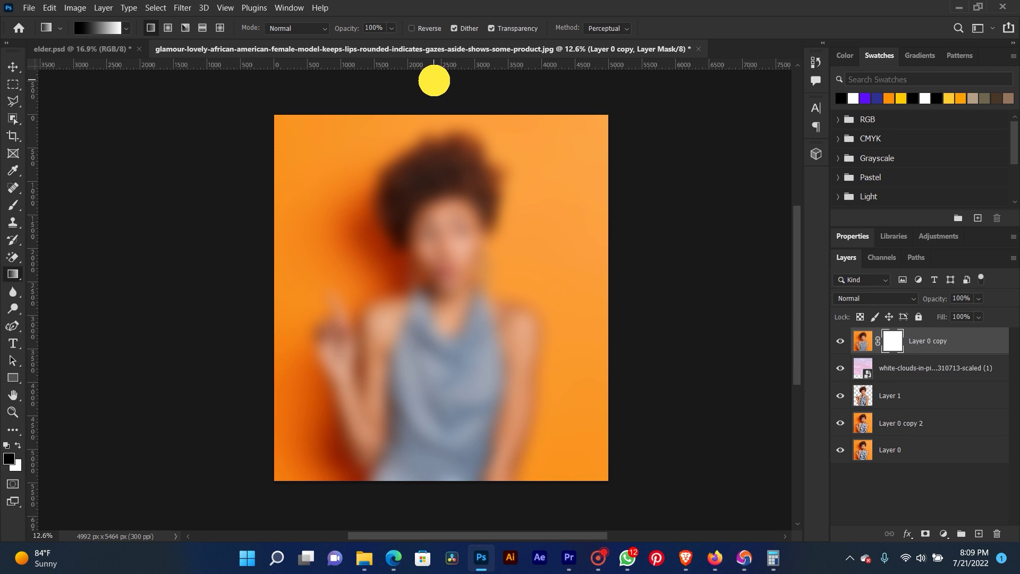
pyautogui.moveTo(434, 81); pyautogui.dragTo(432, 296)
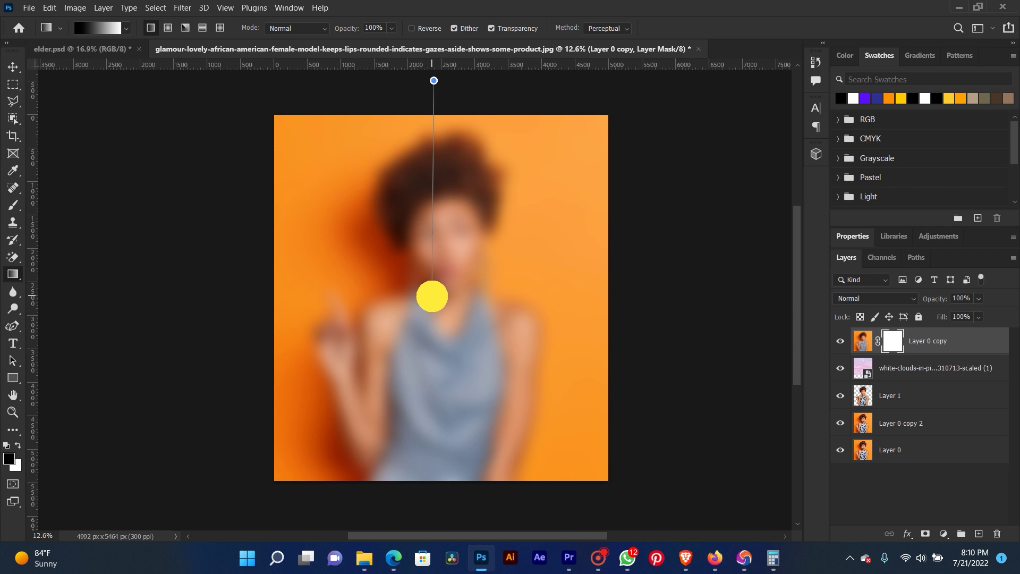
pyautogui.moveTo(431, 296); pyautogui.dragTo(436, 328)
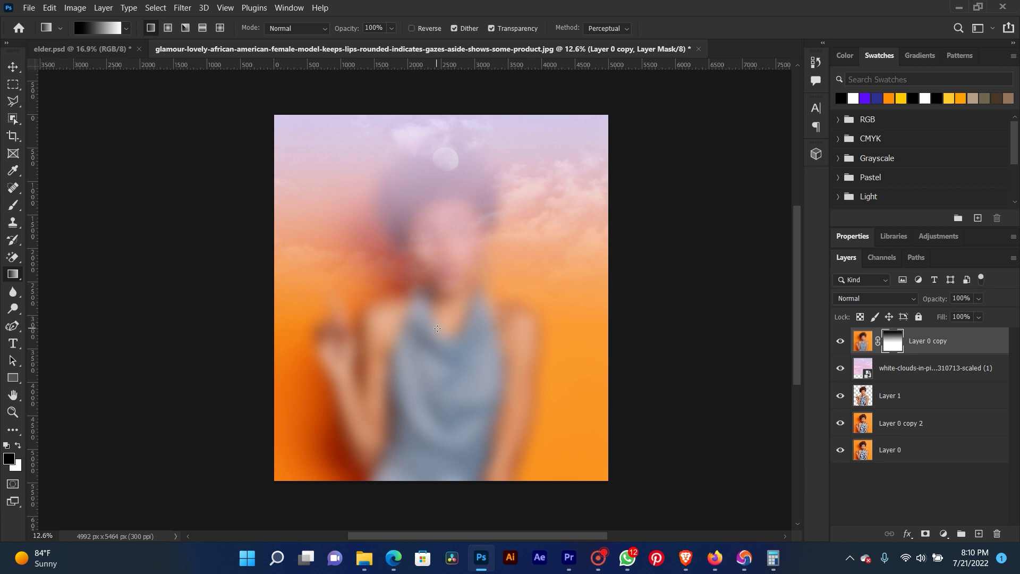
pyautogui.moveTo(433, 88); pyautogui.dragTo(434, 353)
pyautogui.moveTo(431, 93); pyautogui.dragTo(434, 365)
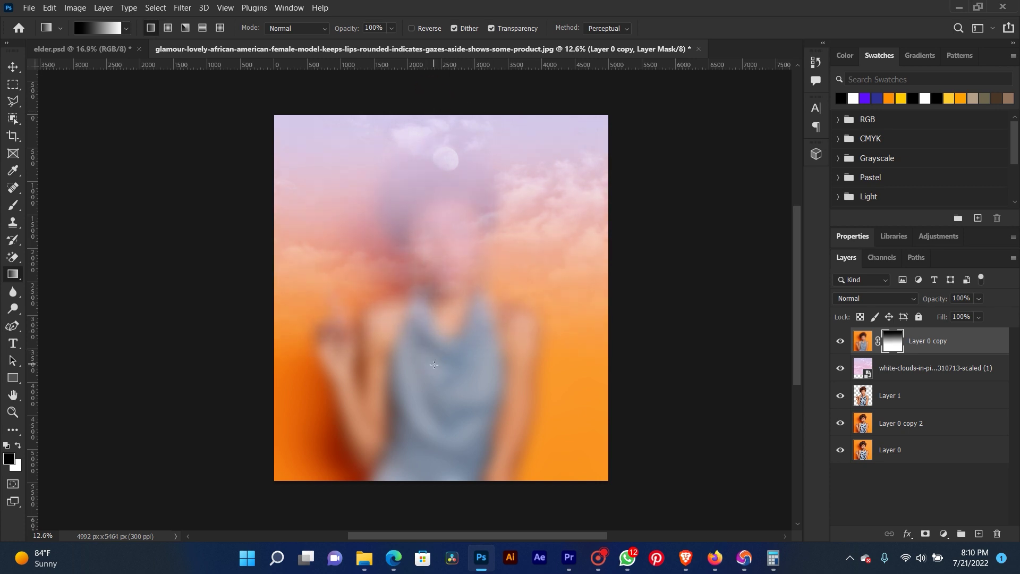
pyautogui.click(924, 398)
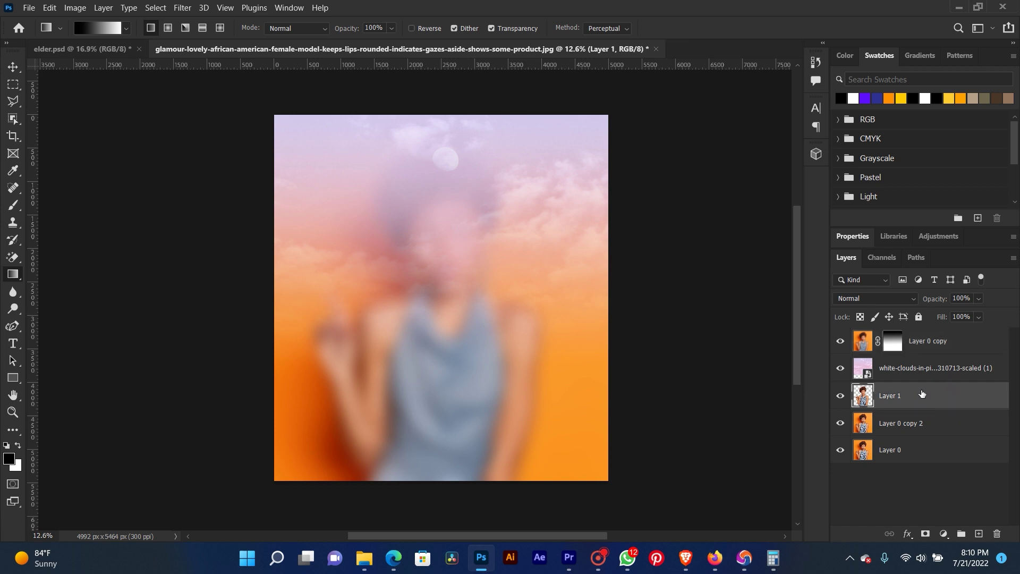
# Drag the sharp cut-out Layer 1 to the top of the layer stack.
pyautogui.moveTo(923, 400); pyautogui.dragTo(921, 337)
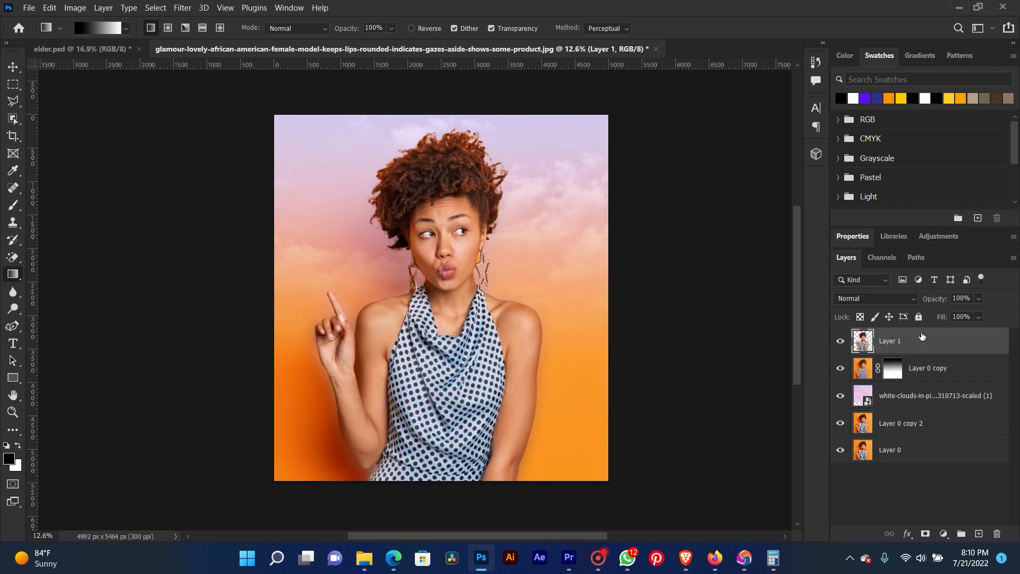